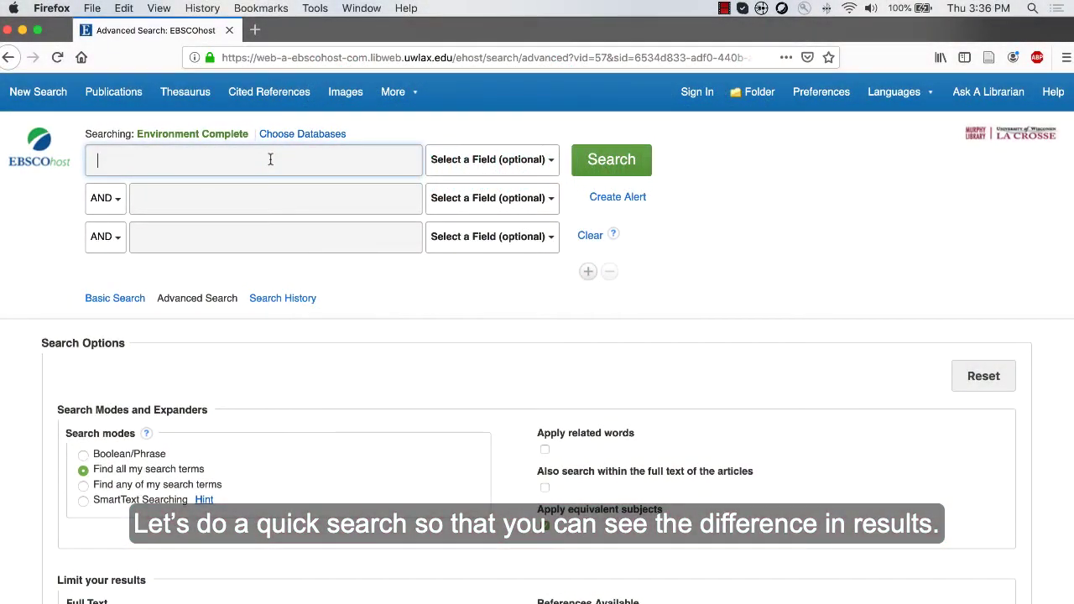
# - Run an unquoted keyword search for climate science and browse the 153,341 hits
pyautogui.write('cl')
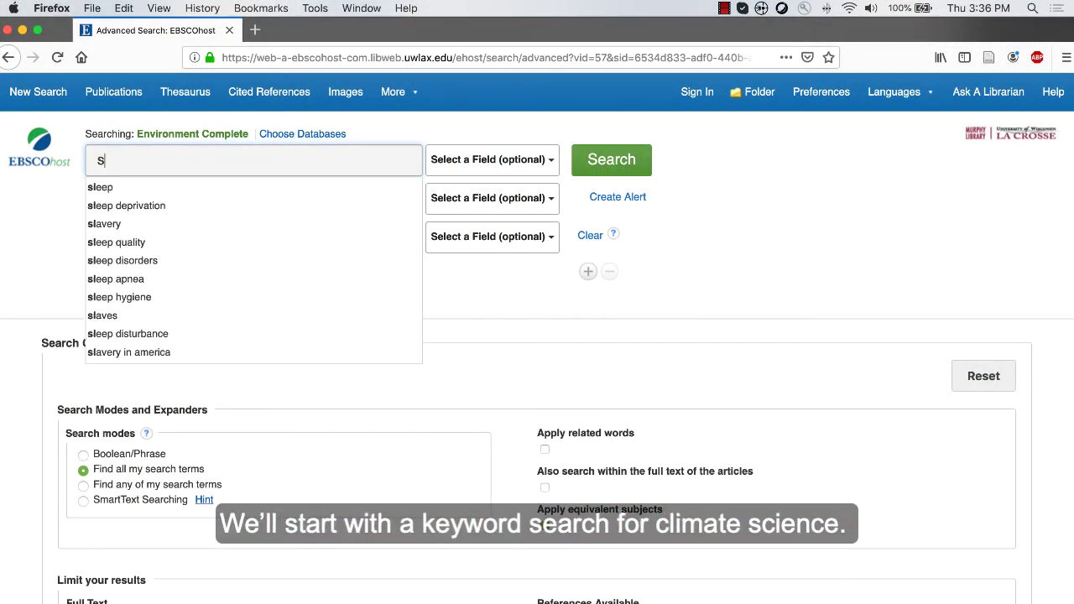
pyautogui.write('imate science')
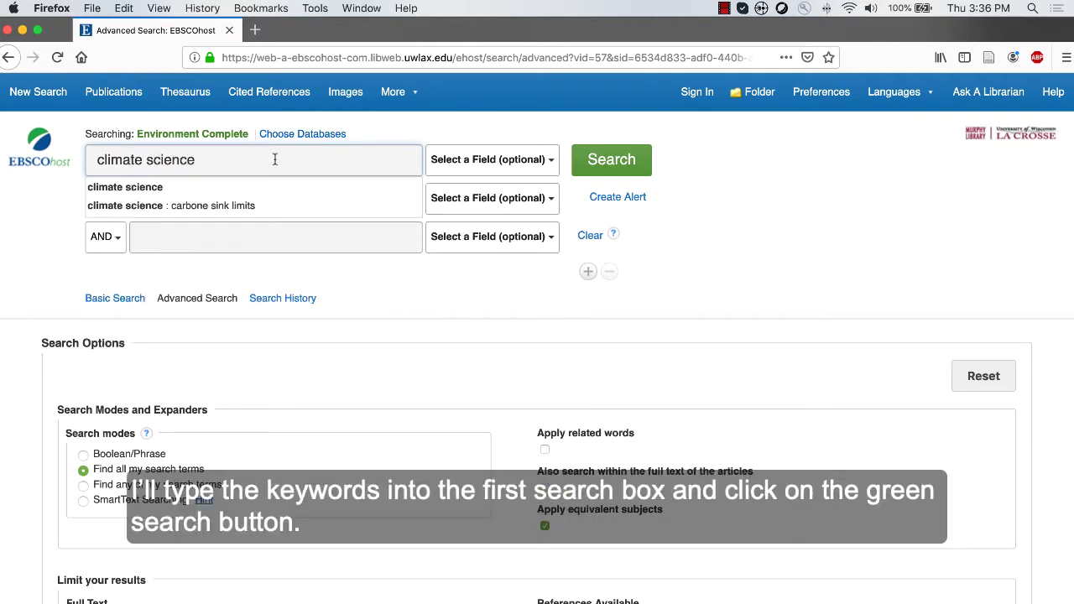
pyautogui.click(596, 159)
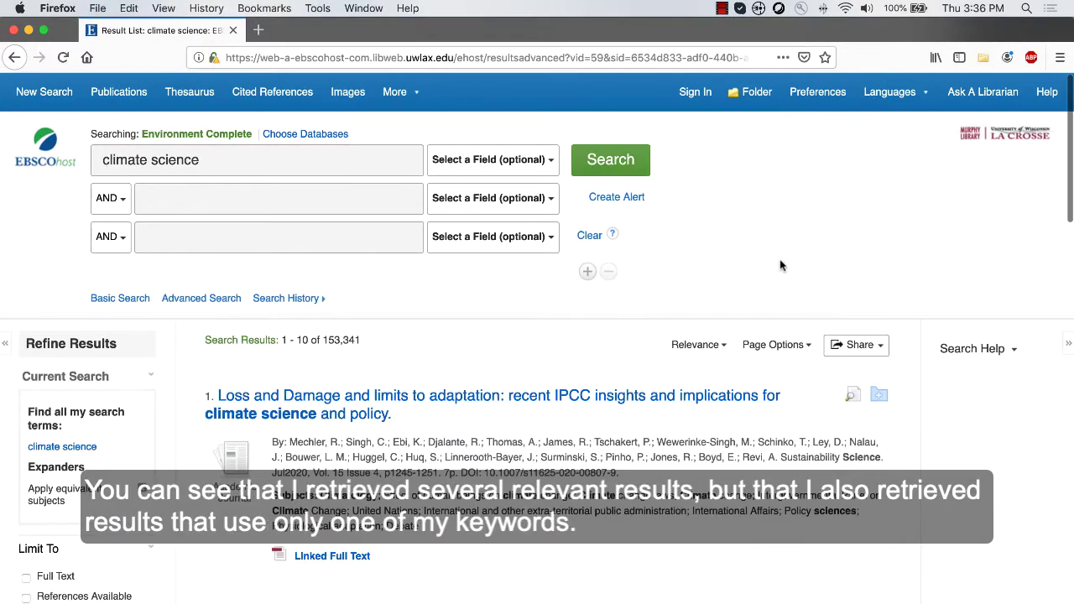
pyautogui.scroll(-3, 779, 267)
pyautogui.scroll(-7, 779, 266)
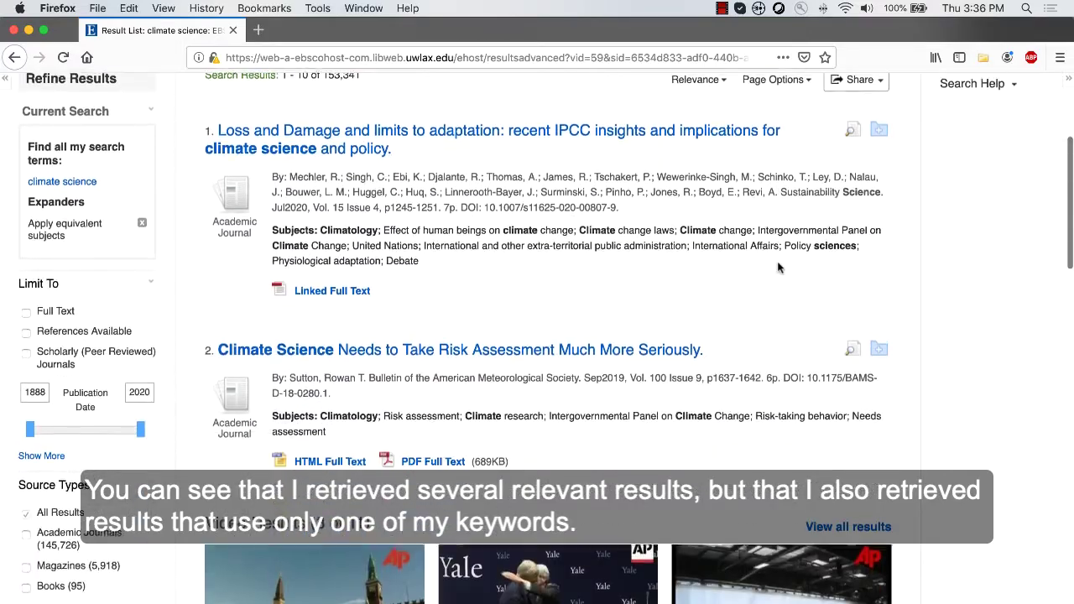
pyautogui.scroll(-20, 779, 267)
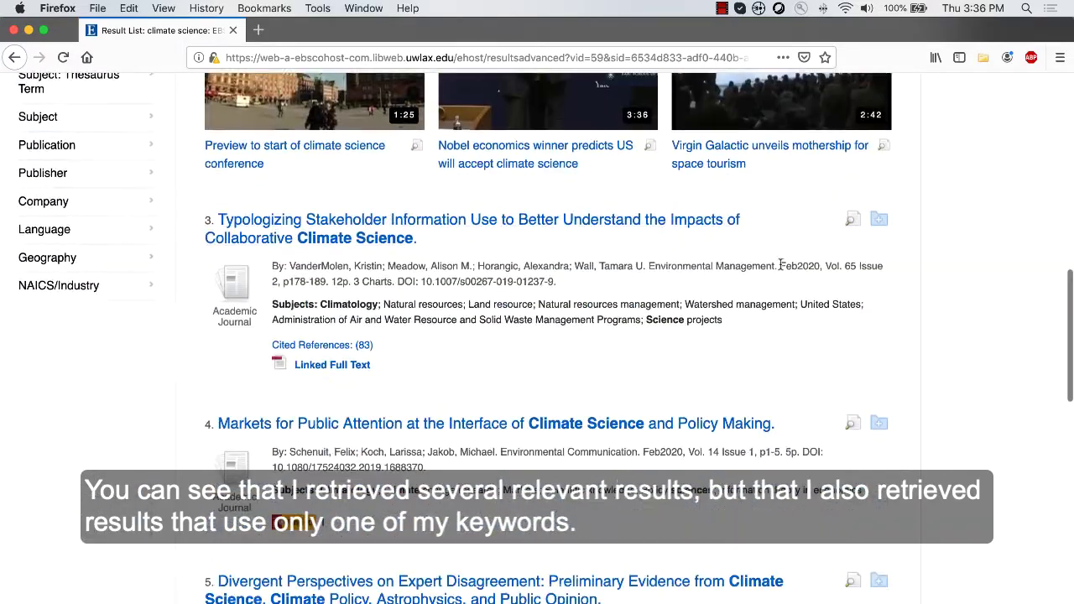
pyautogui.scroll(-4, 783, 273)
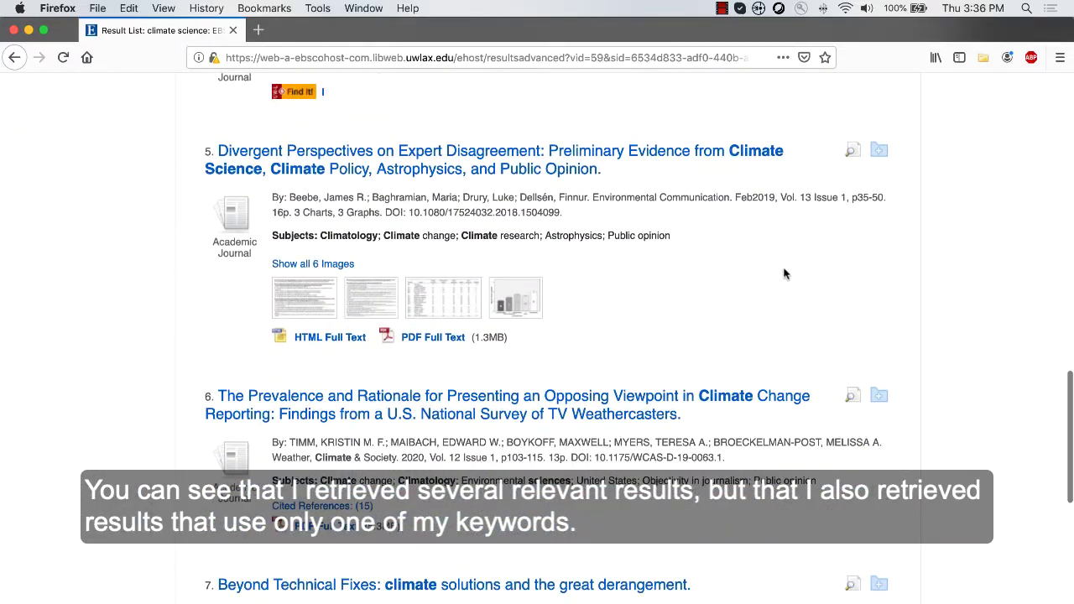
pyautogui.scroll(20, 784, 274)
pyautogui.scroll(20, 785, 273)
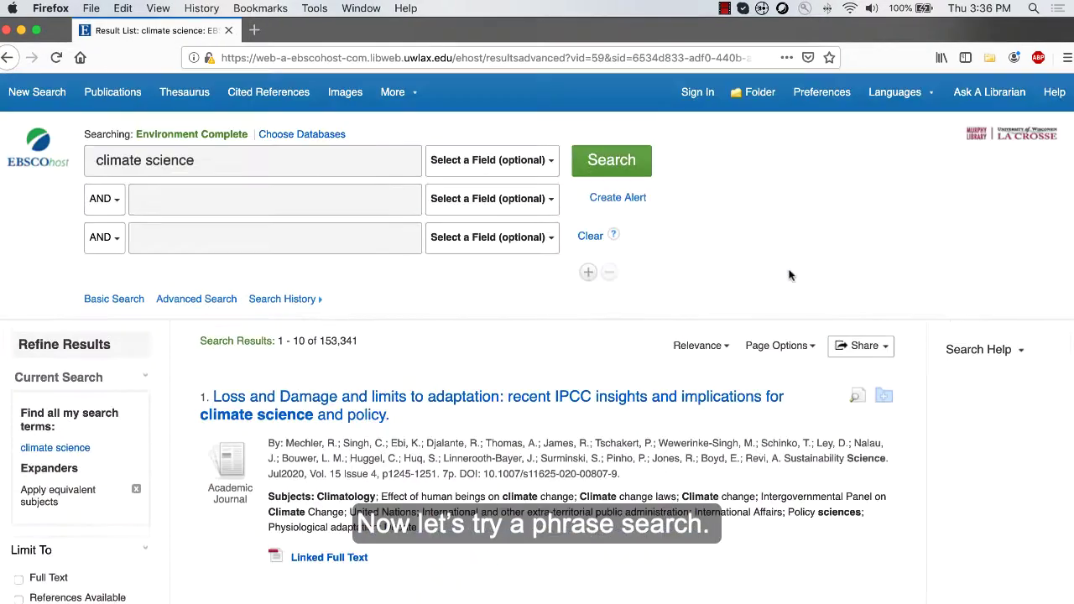
# - Clear the form and search "climate science" in quotation marks, browsing the 27,027 results
pyautogui.click(598, 240)
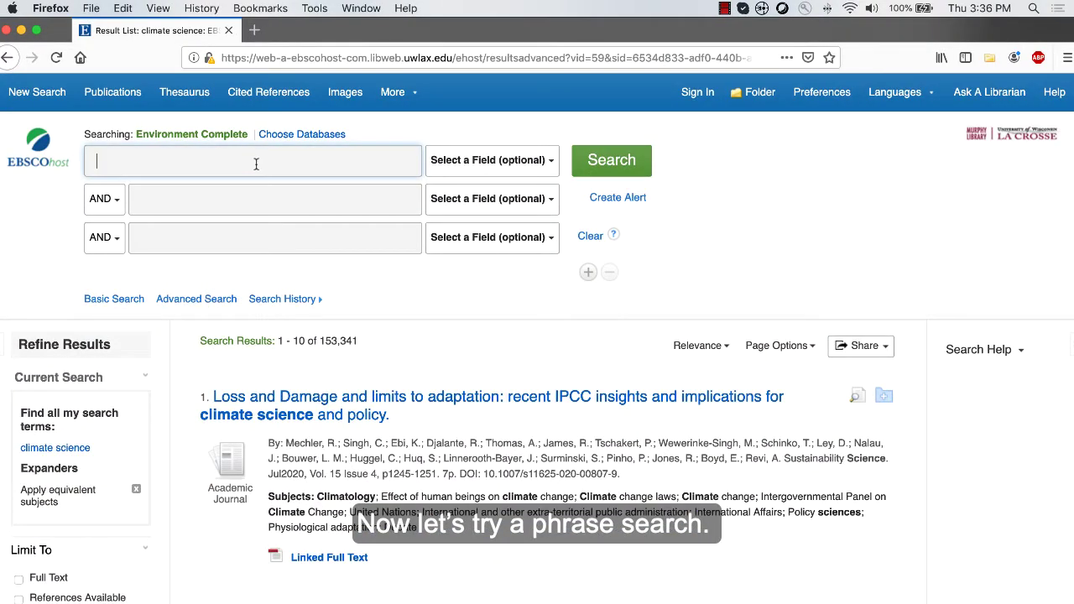
pyautogui.write('"climate s')
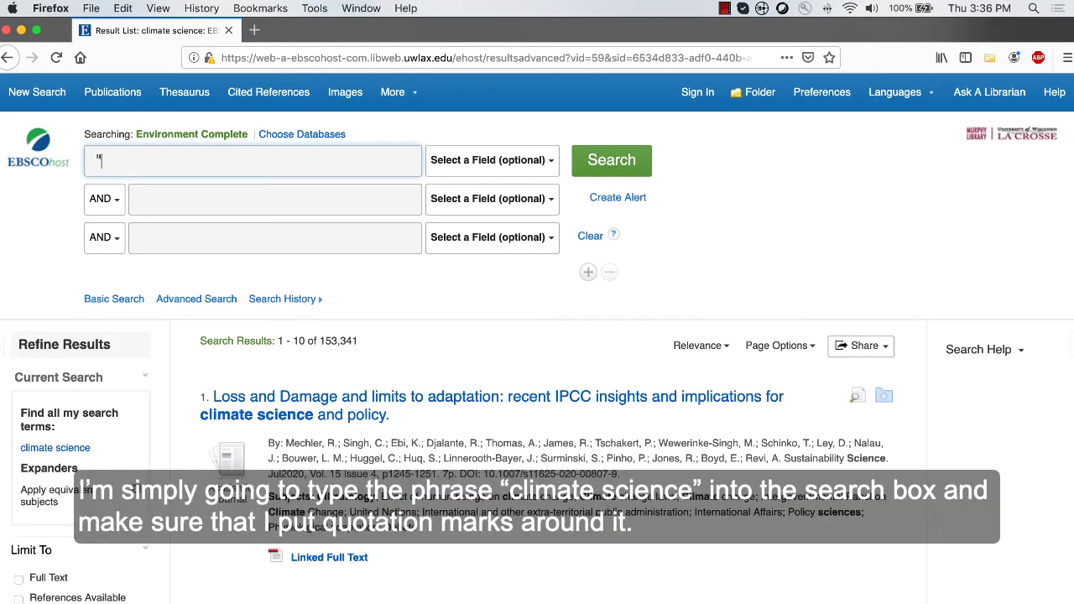
pyautogui.write('cience"')
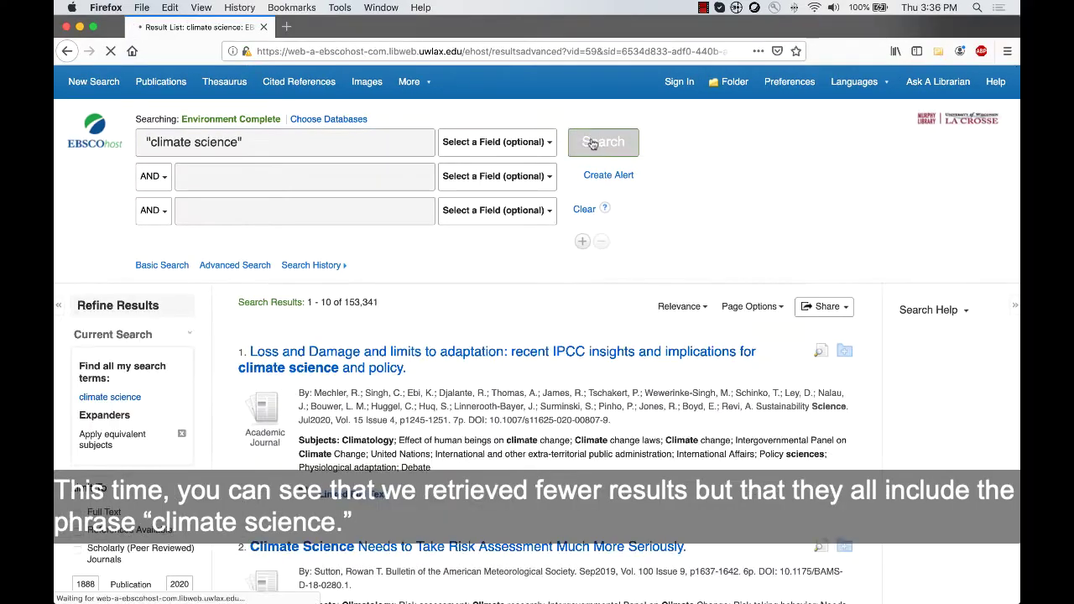
pyautogui.click(600, 161)
pyautogui.scroll(-6, 671, 194)
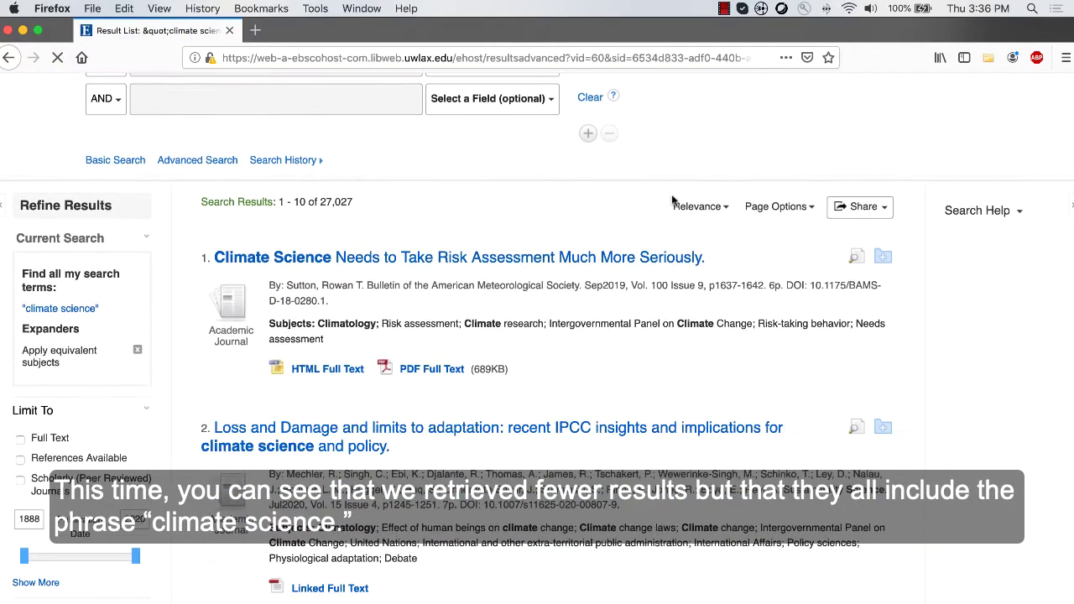
pyautogui.scroll(-5, 671, 194)
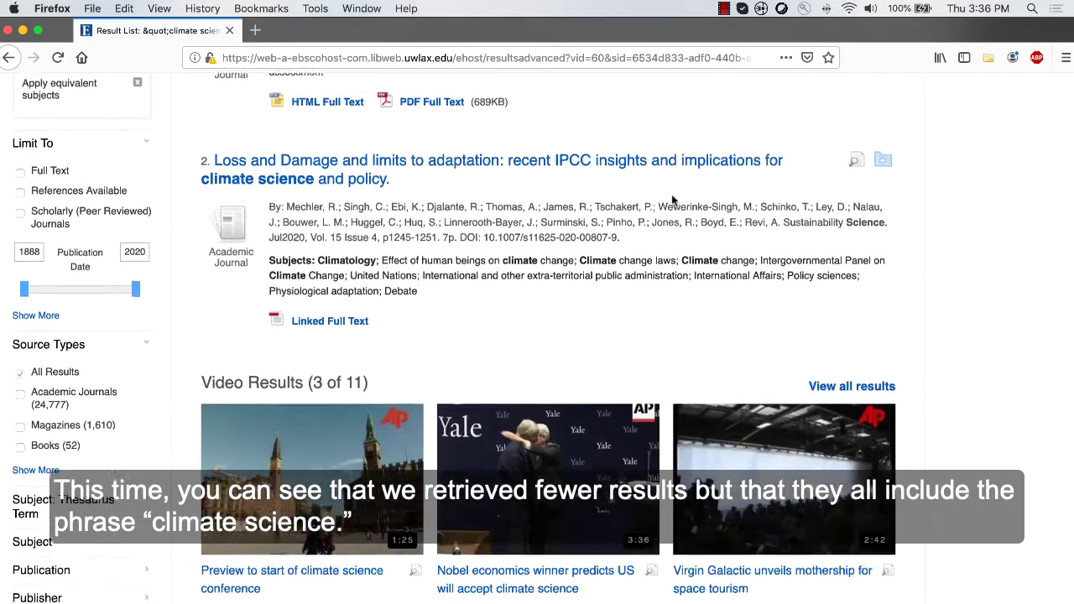
pyautogui.scroll(-5, 672, 200)
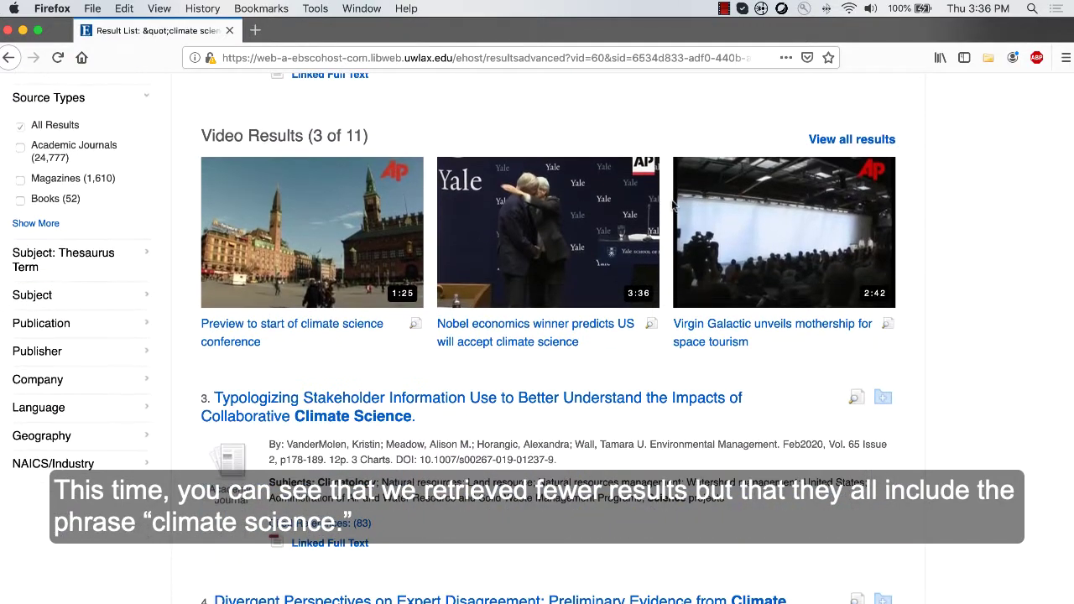
pyautogui.click(724, 9)
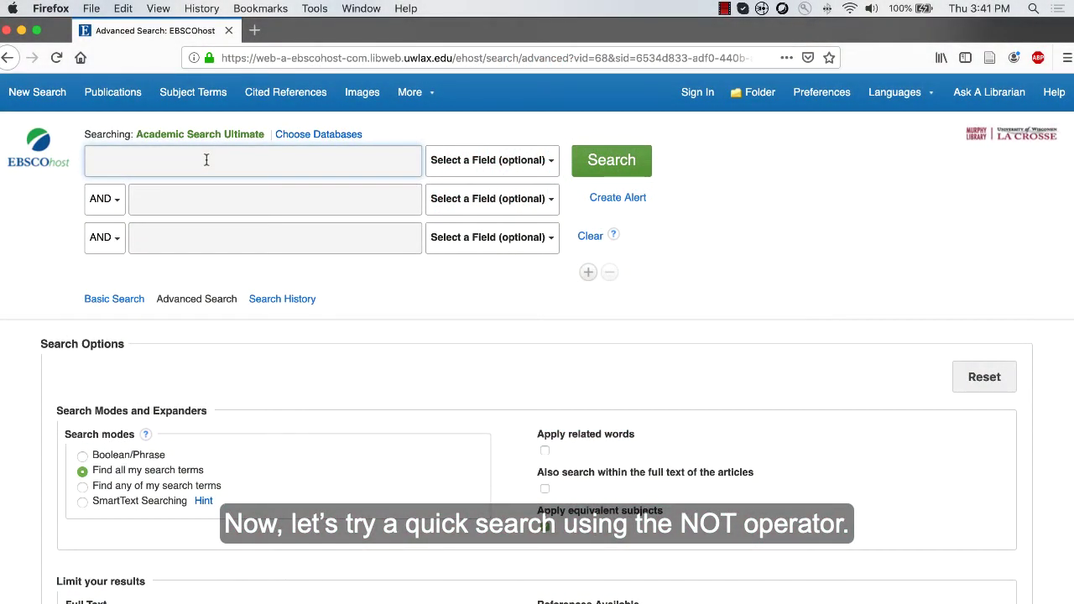
pyautogui.write('Sp')
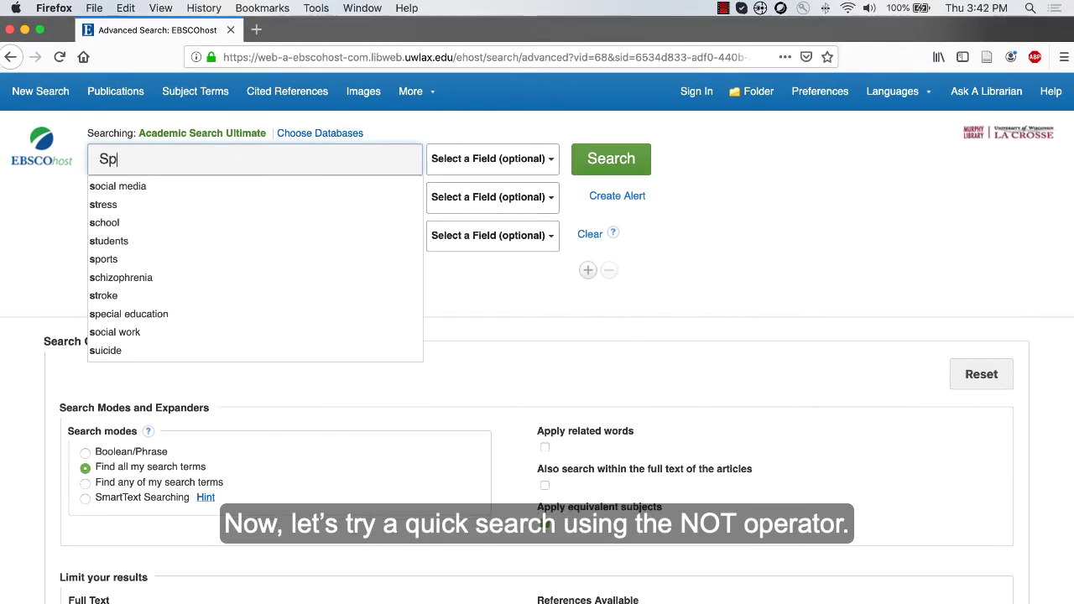
pyautogui.write('itz bree')
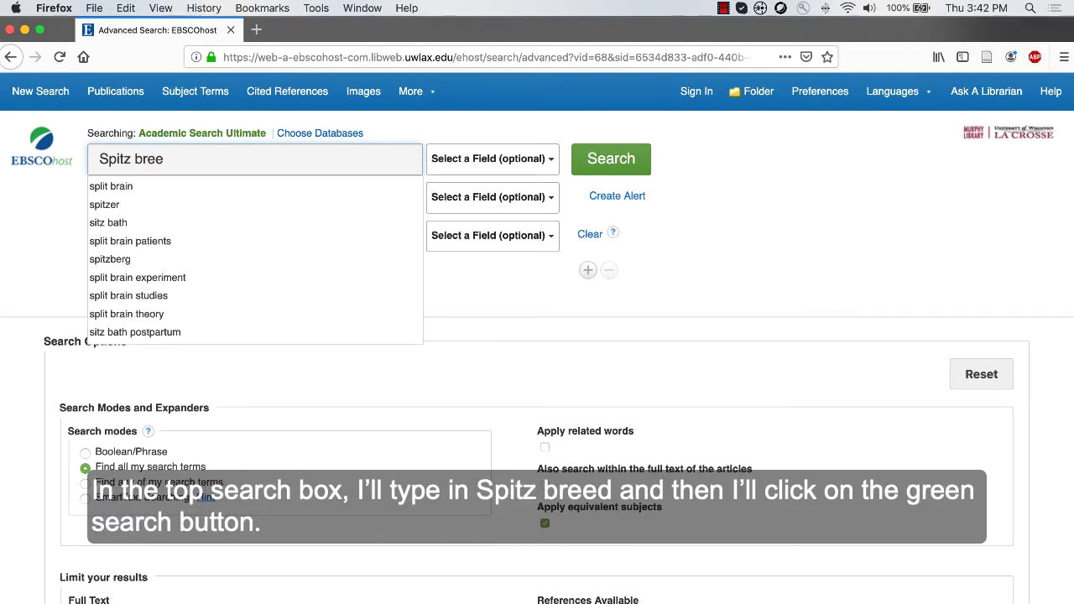
pyautogui.write('d')
pyautogui.click(605, 163)
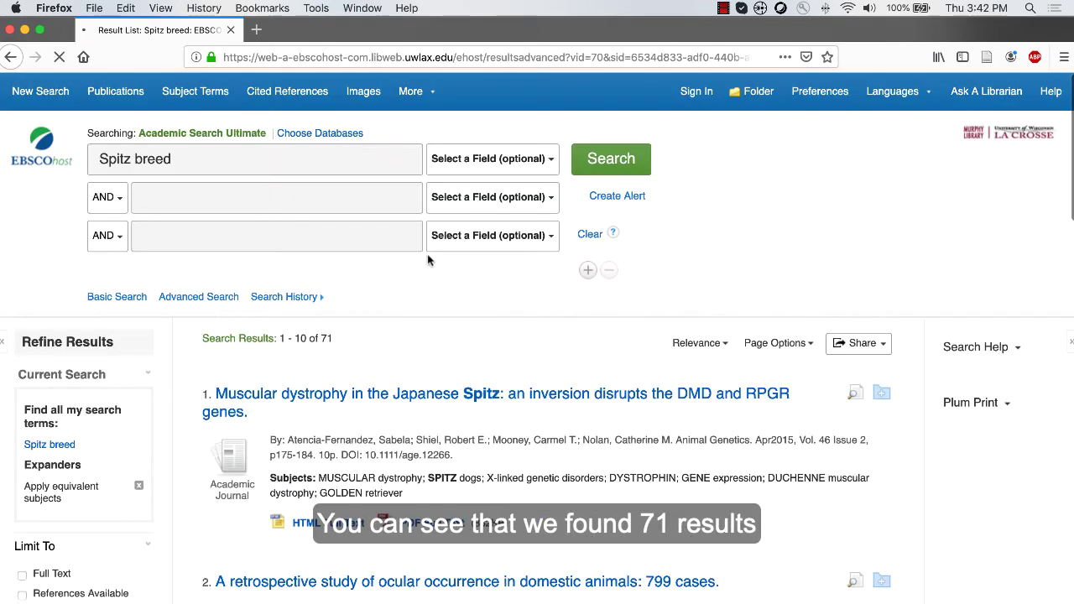
pyautogui.scroll(-2, 453, 256)
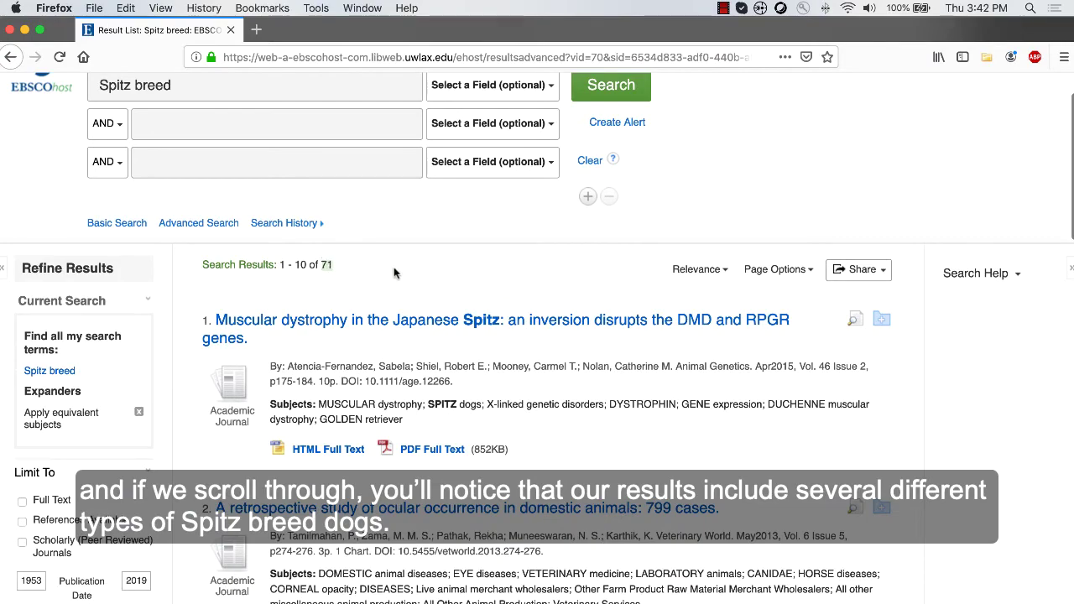
pyautogui.scroll(-3, 404, 273)
pyautogui.scroll(-7, 403, 273)
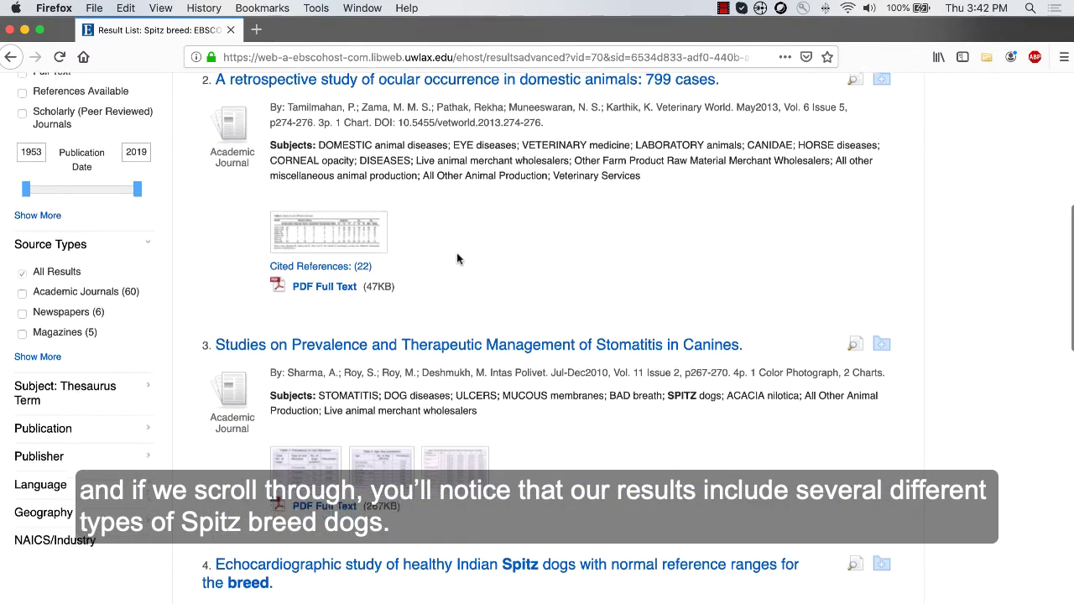
pyautogui.scroll(-5, 445, 260)
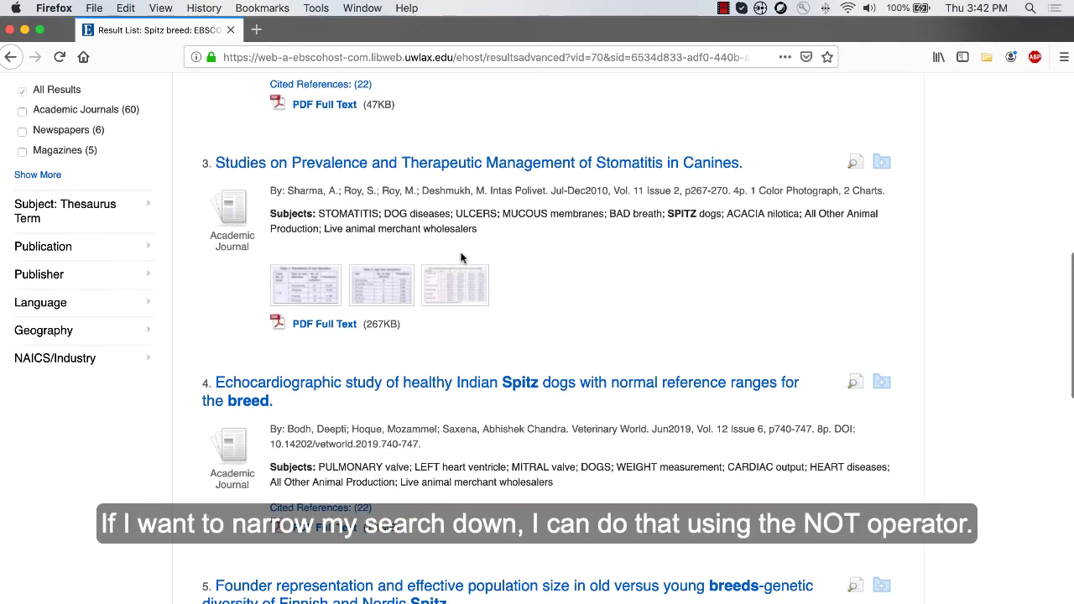
pyautogui.scroll(13, 461, 258)
pyautogui.scroll(5, 461, 258)
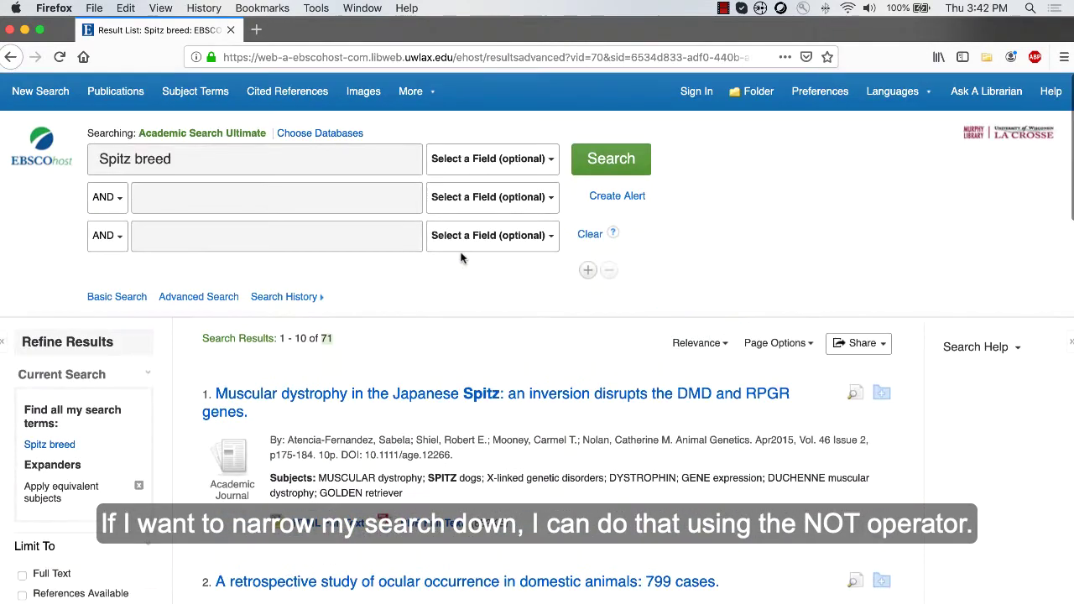
# - Add NOT Indian in the second row and rerun, leaving 62 Spitz breed results
pyautogui.click(107, 198)
pyautogui.click(104, 261)
pyautogui.click(169, 201)
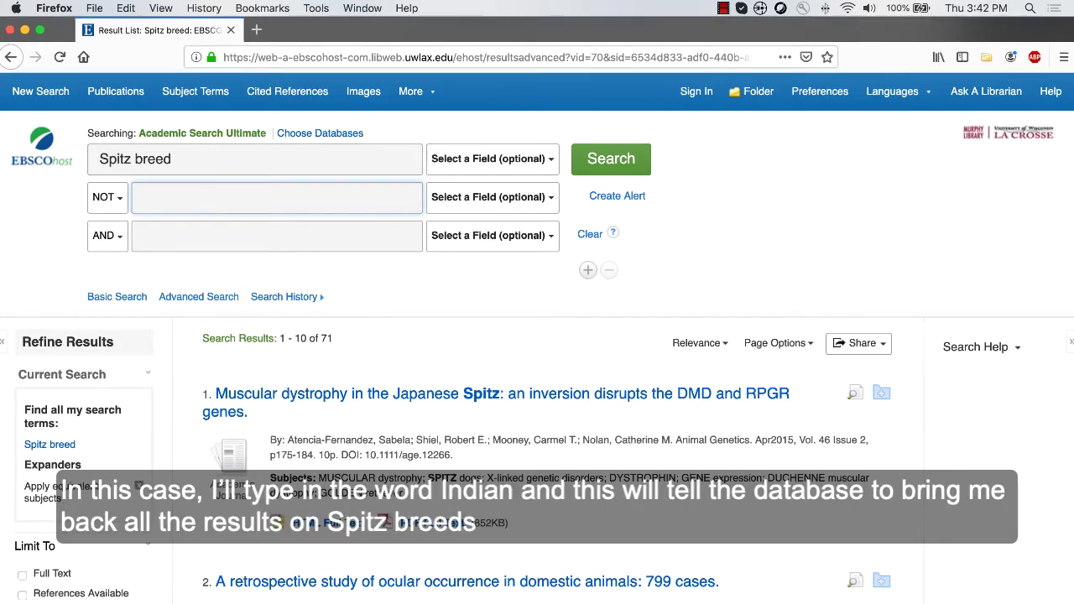
pyautogui.write('Indian')
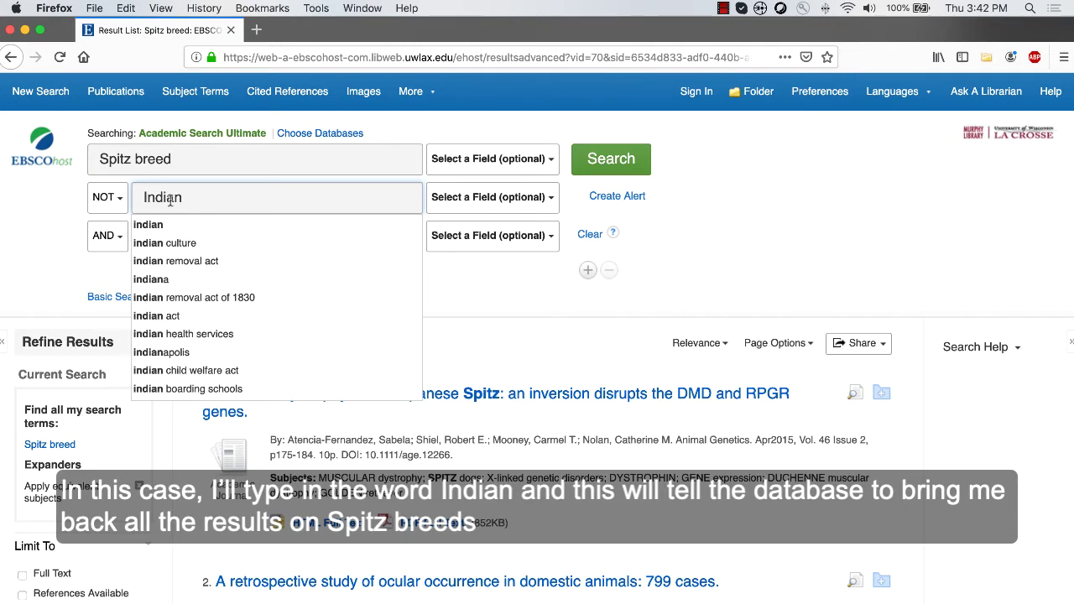
pyautogui.click(612, 162)
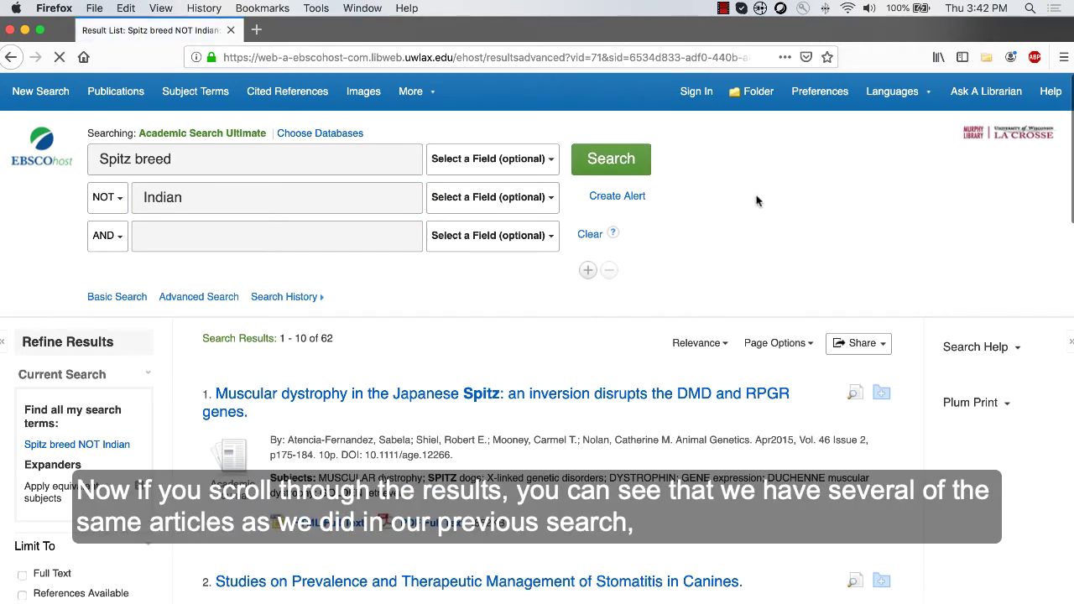
pyautogui.scroll(-3, 758, 199)
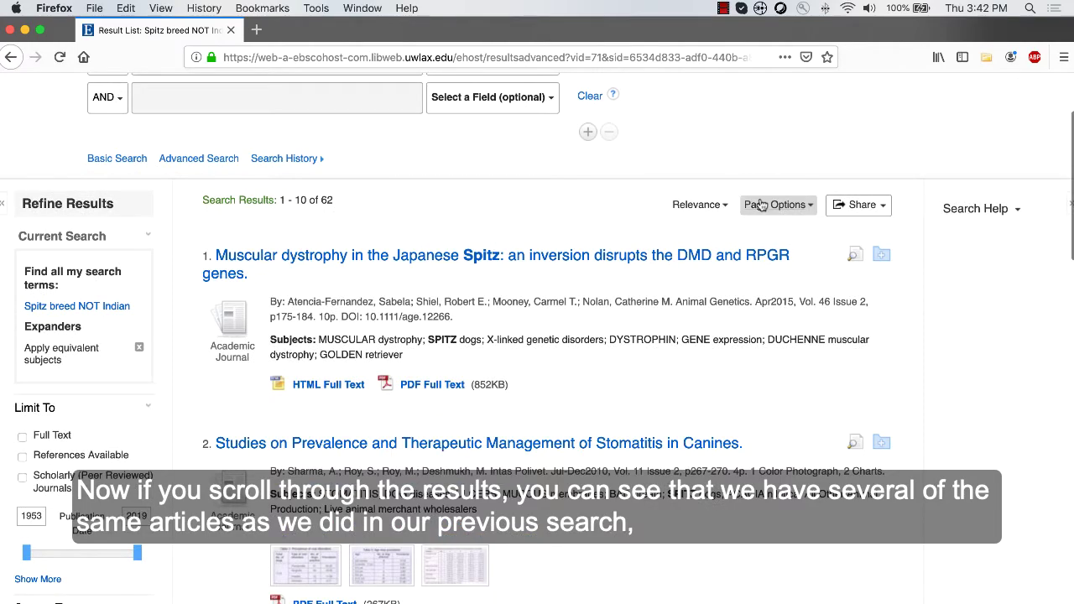
pyautogui.scroll(-5, 760, 204)
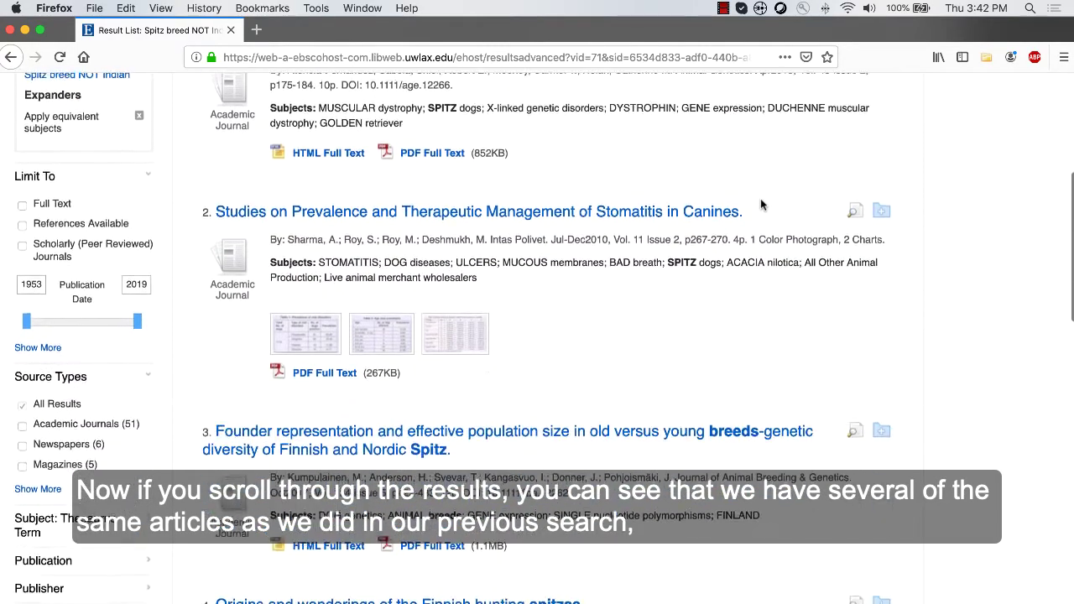
pyautogui.scroll(-1, 760, 205)
pyautogui.scroll(-2, 760, 205)
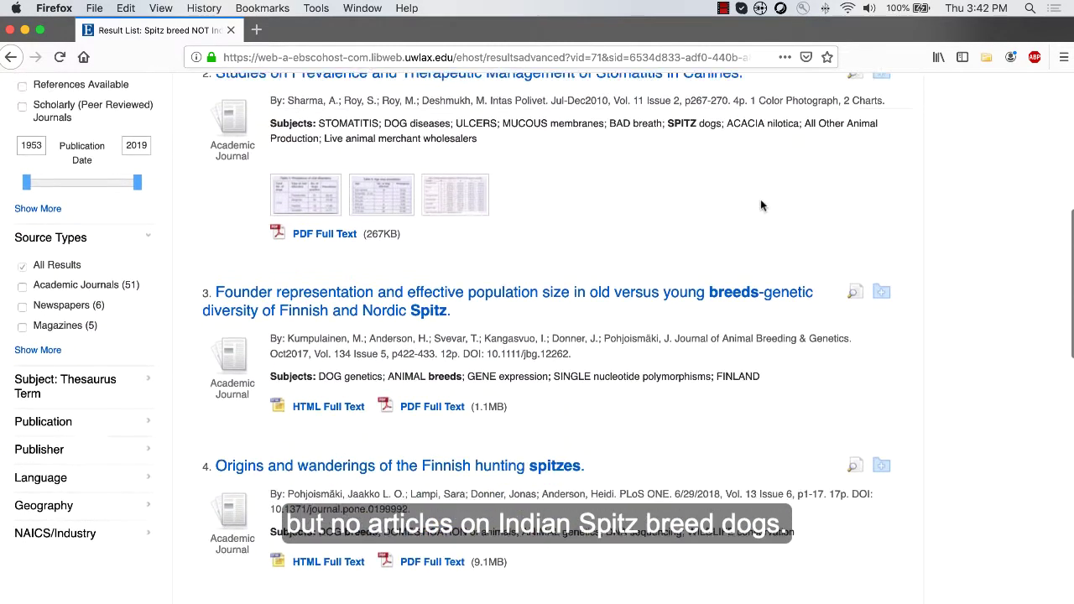
pyautogui.scroll(-1, 761, 201)
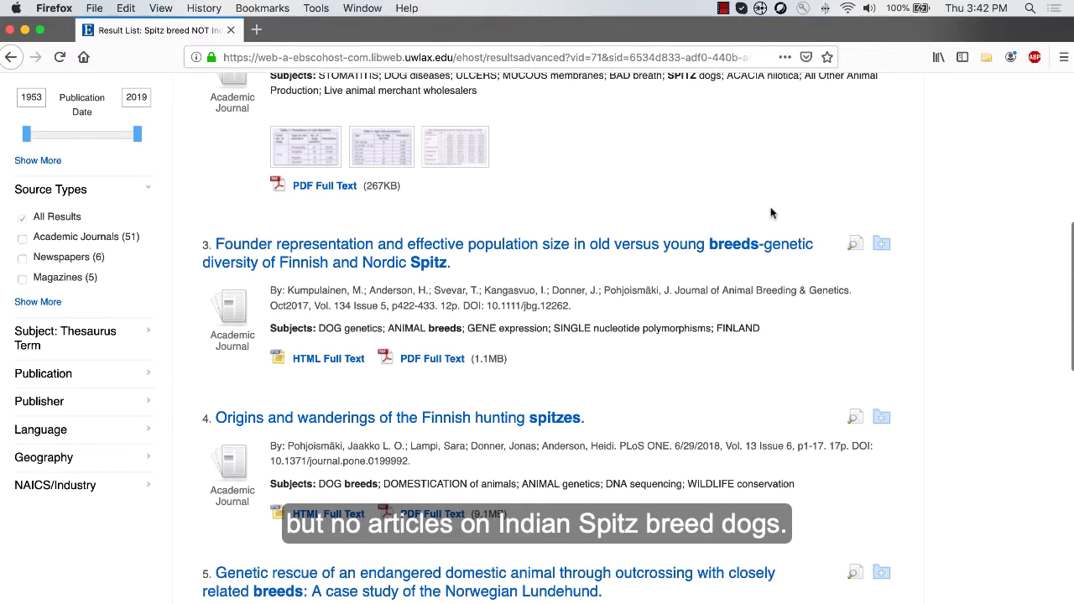
pyautogui.scroll(-4, 772, 212)
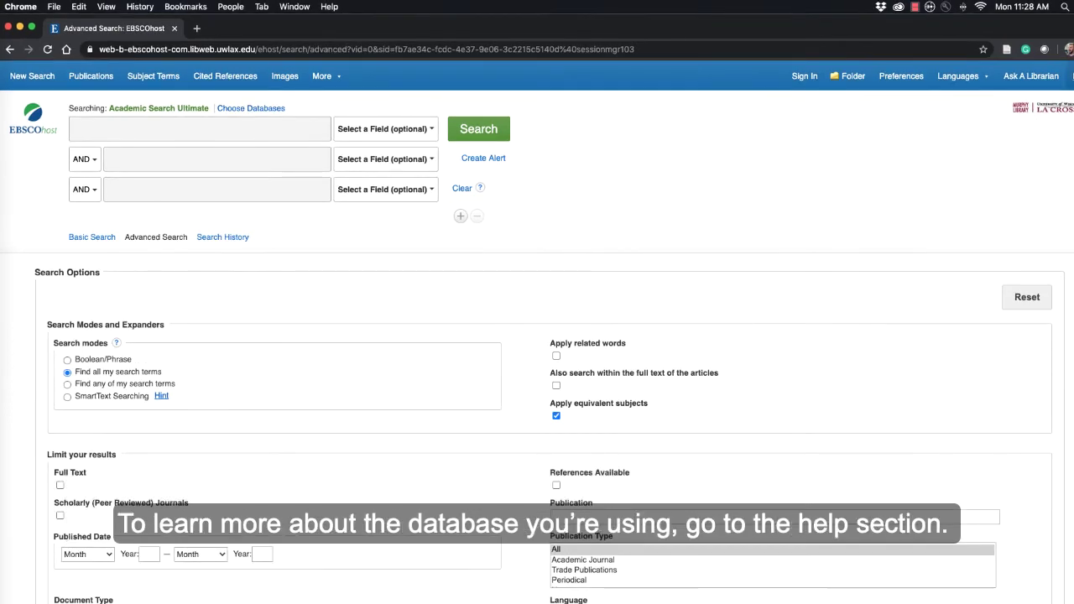
# - Open Help's Searching with Wildcards and Truncation Symbols topic and enlarge the window to read it
pyautogui.click(1012, 126)
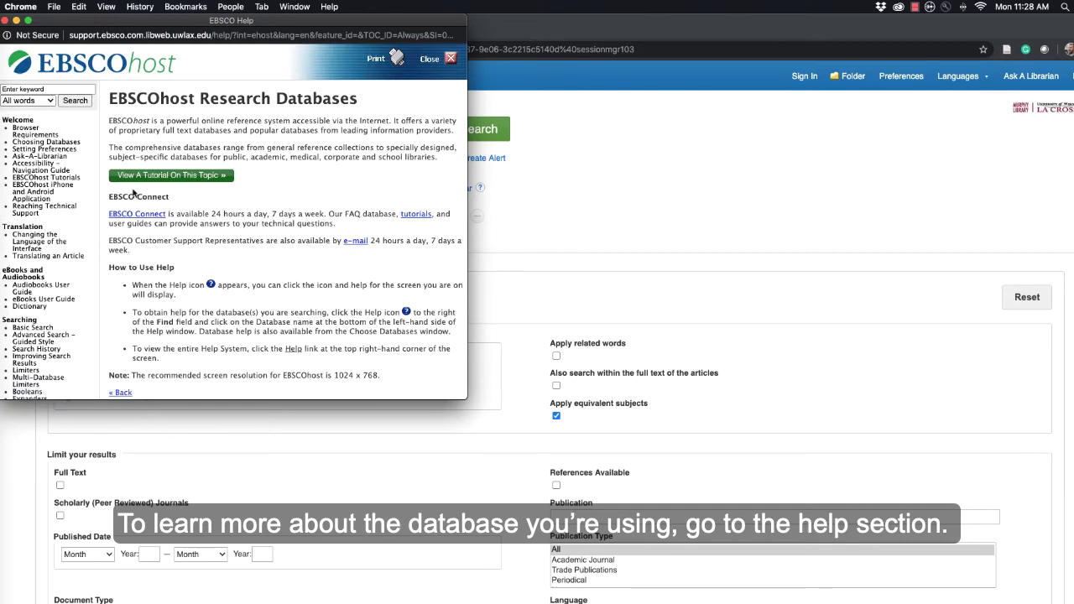
pyautogui.scroll(-5, 30, 218)
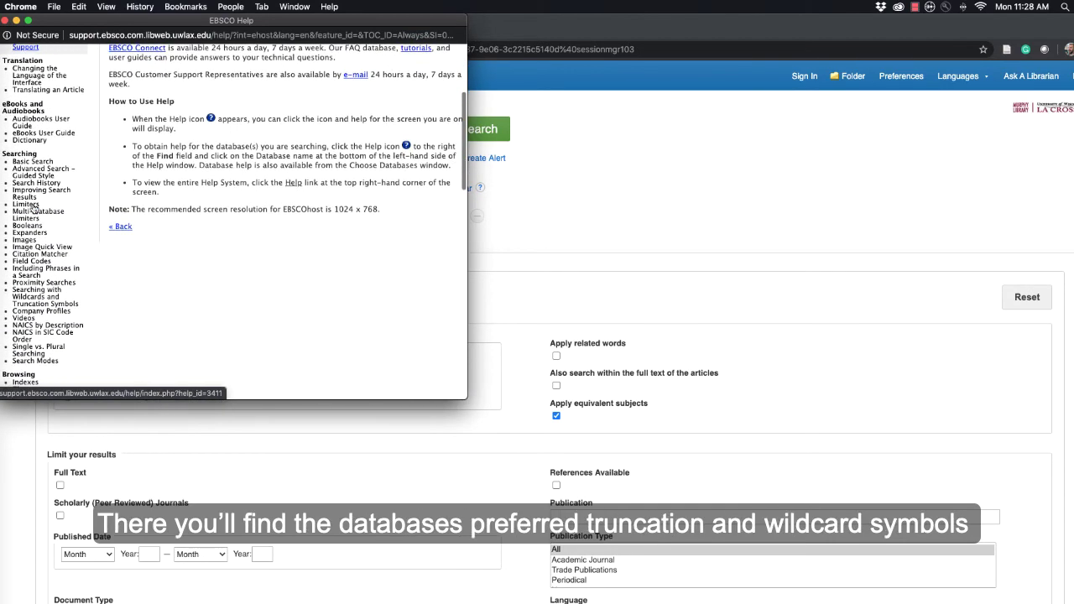
pyautogui.click(33, 297)
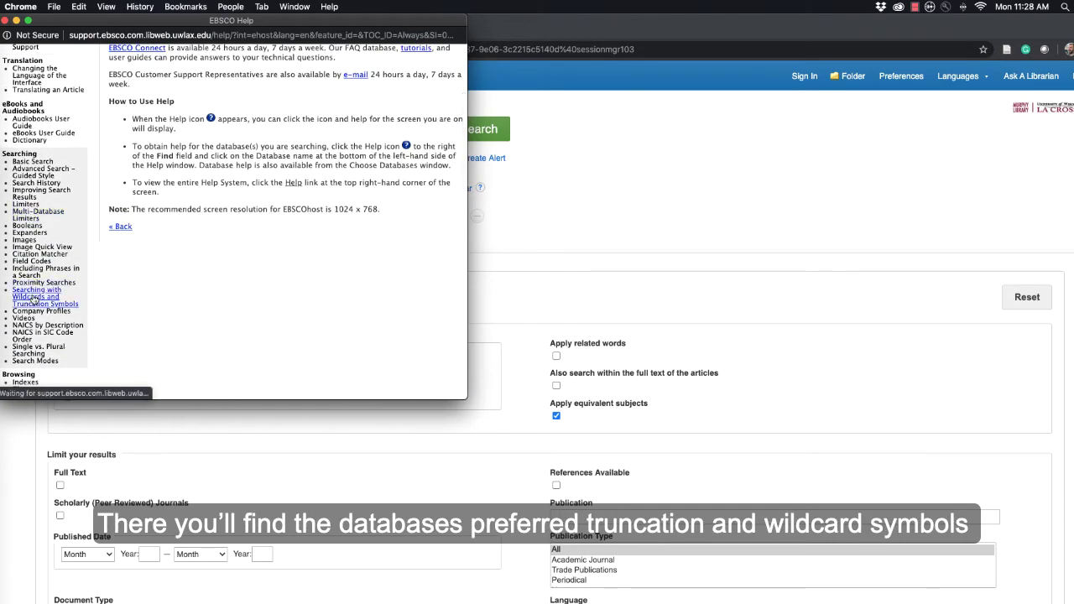
pyautogui.moveTo(466, 398); pyautogui.dragTo(606, 521)
pyautogui.scroll(-10, 497, 487)
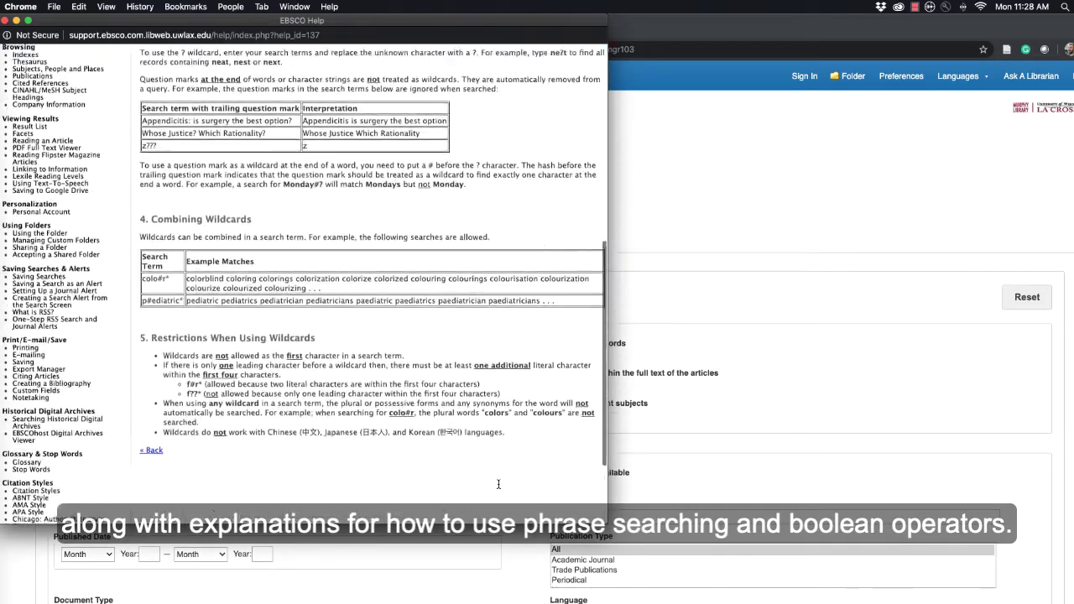
pyautogui.scroll(10, 498, 483)
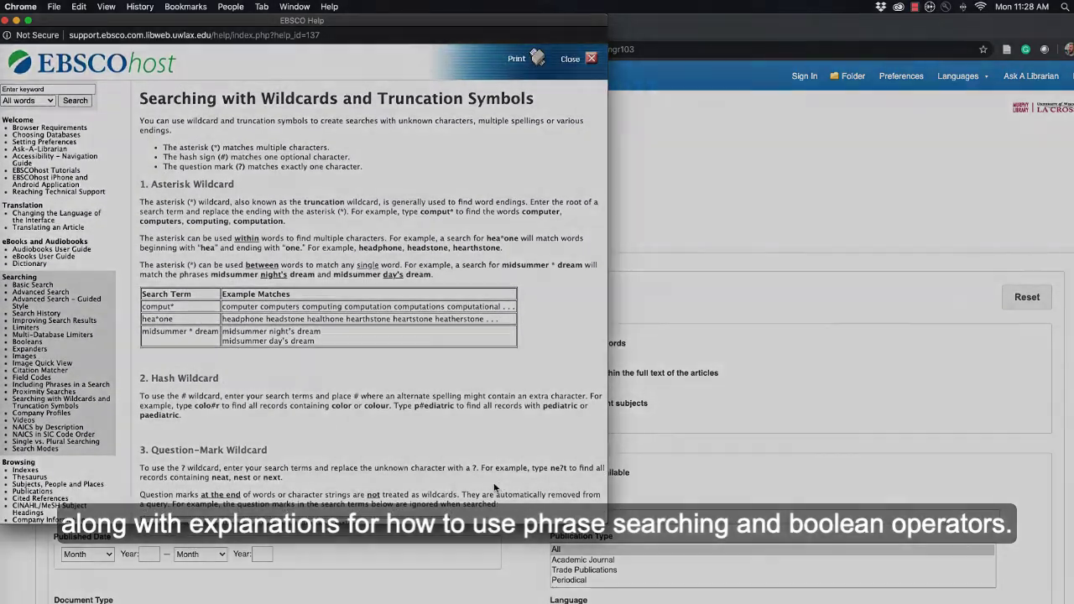